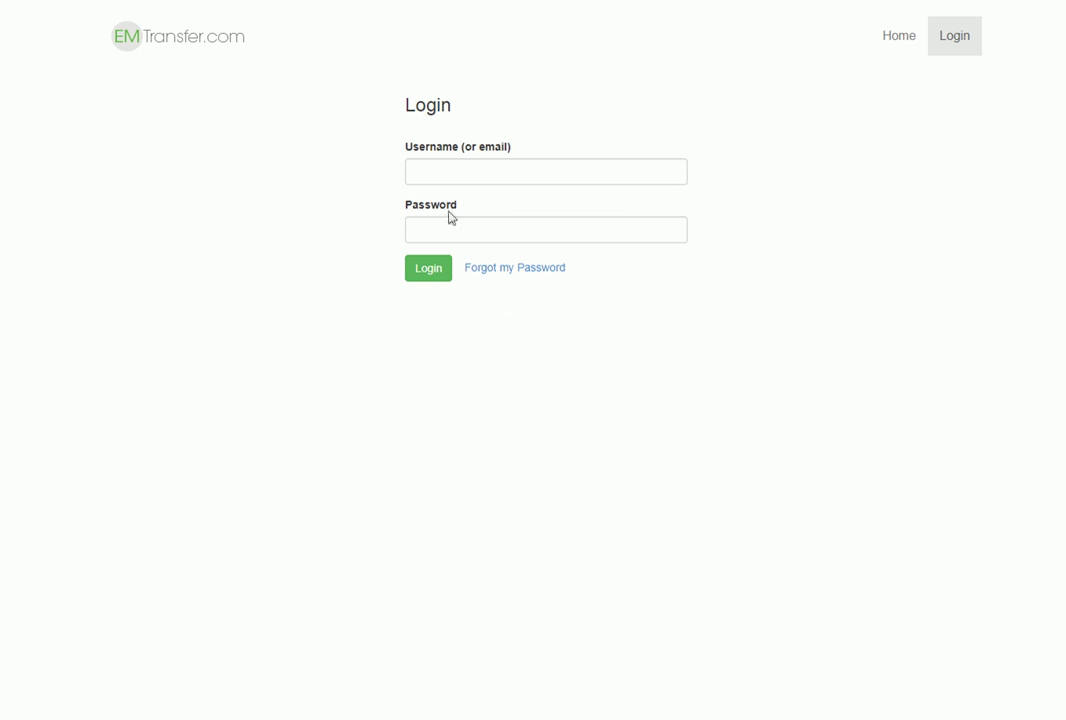
Step: Log in to EM Transfer with the agent account's username and password
click(438, 173)
text(agent)
key(Tab)
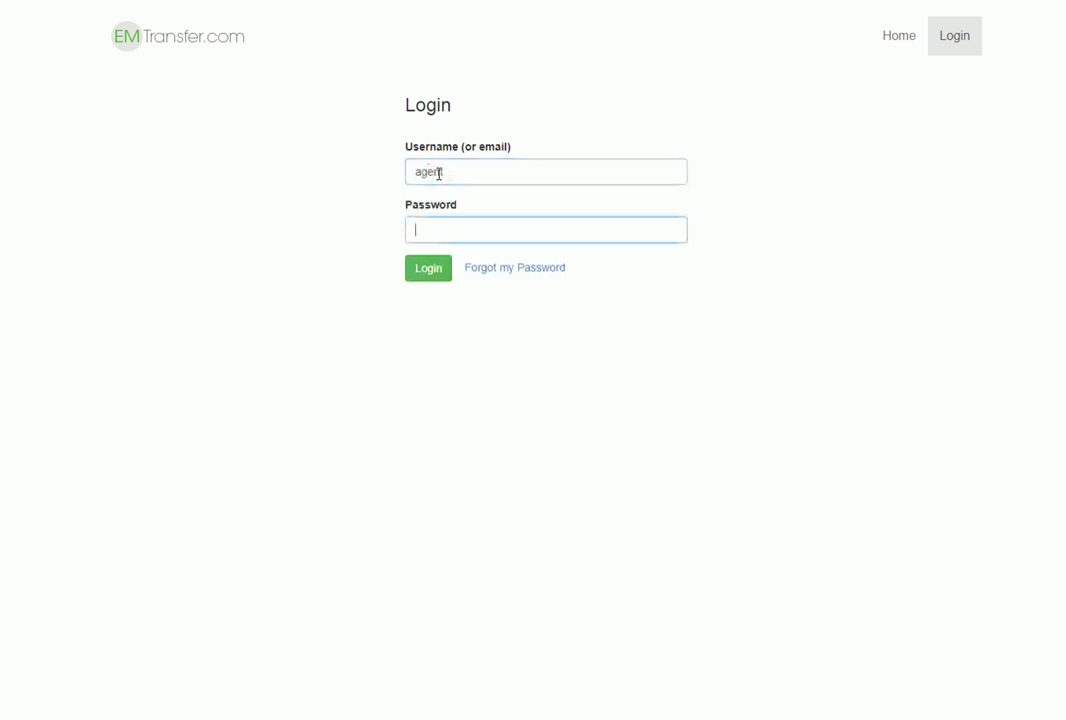
text(123456)
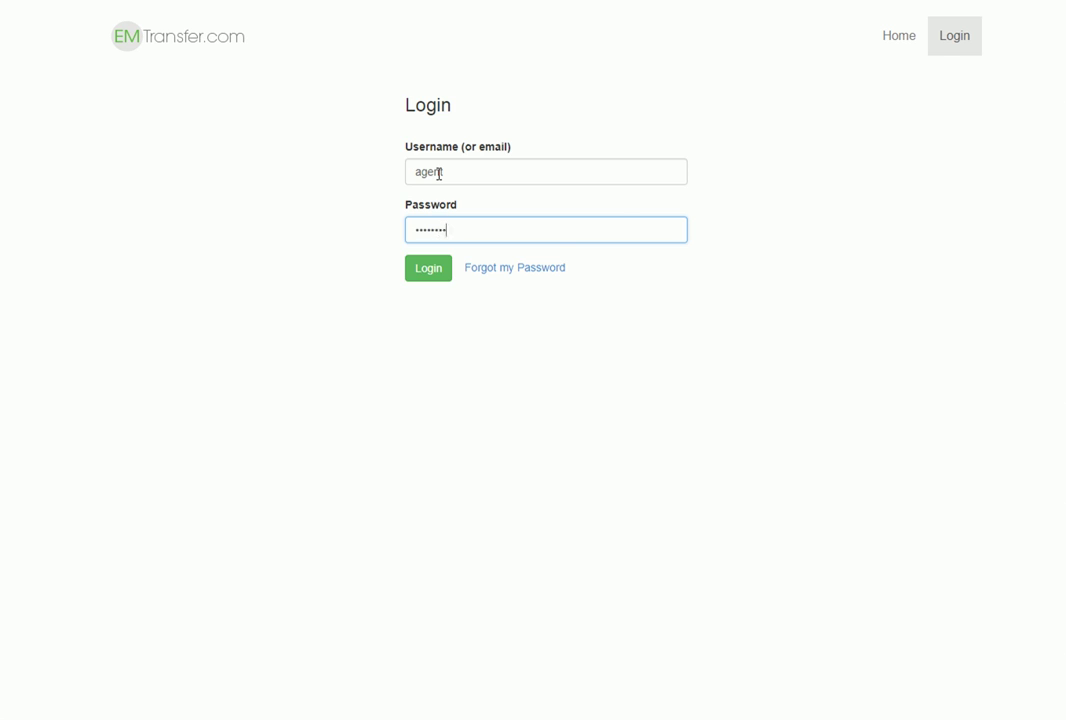
key(Return)
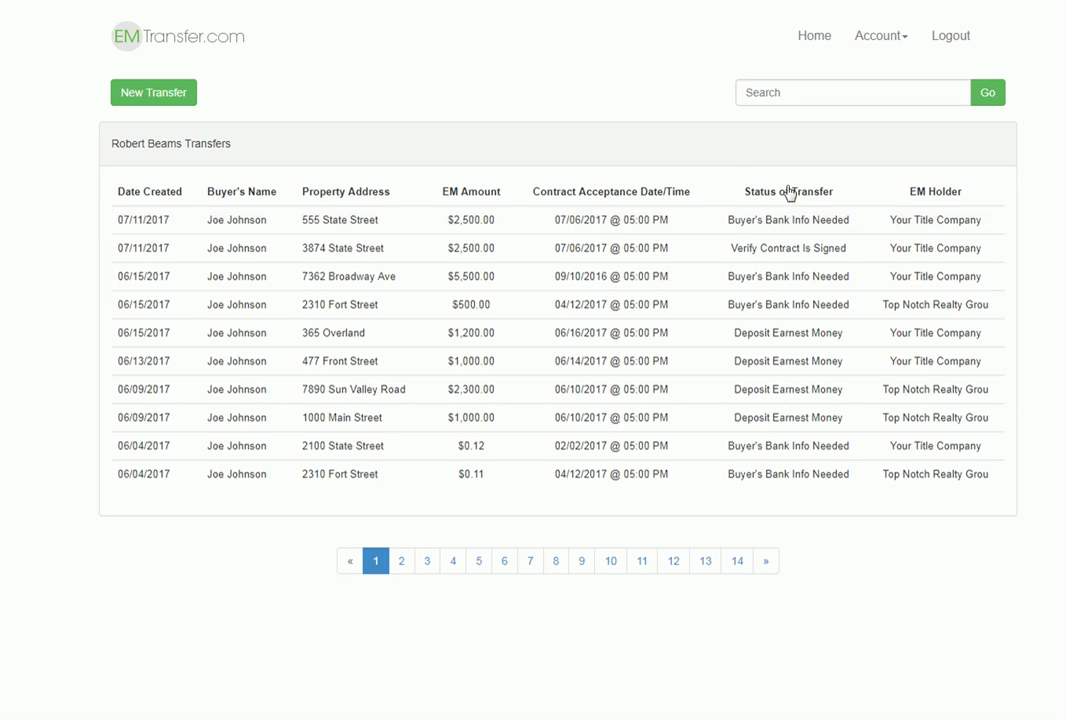
Step: Start a new transfer, pick a buyer from Existing Buyers, and go to step 2
click(164, 98)
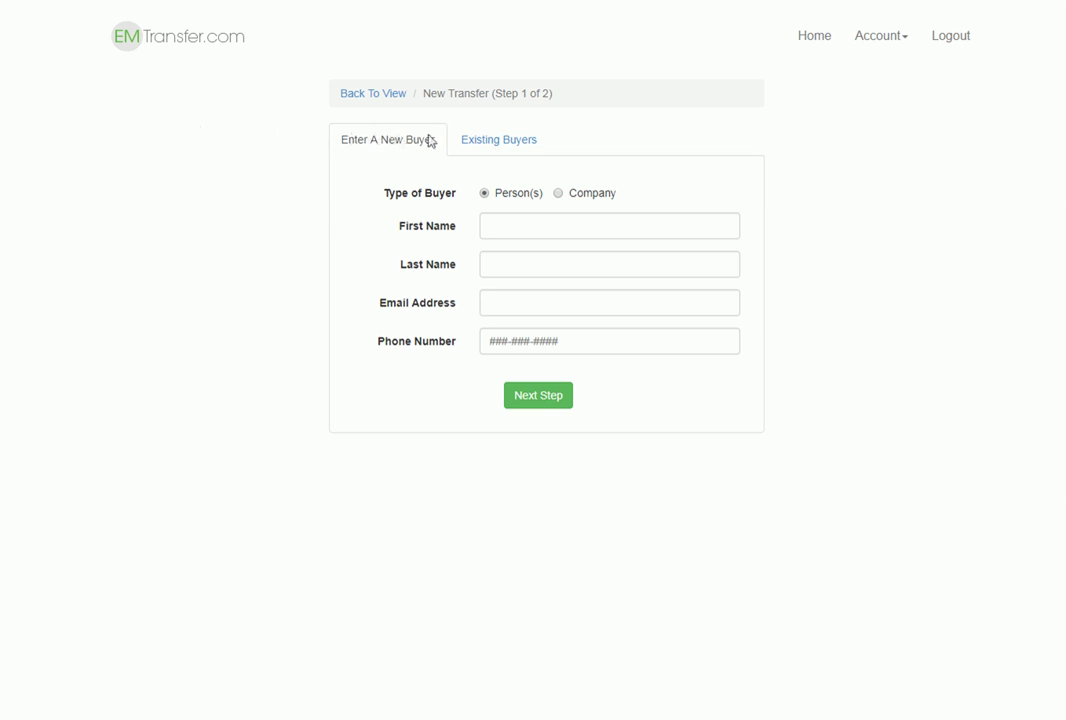
click(503, 148)
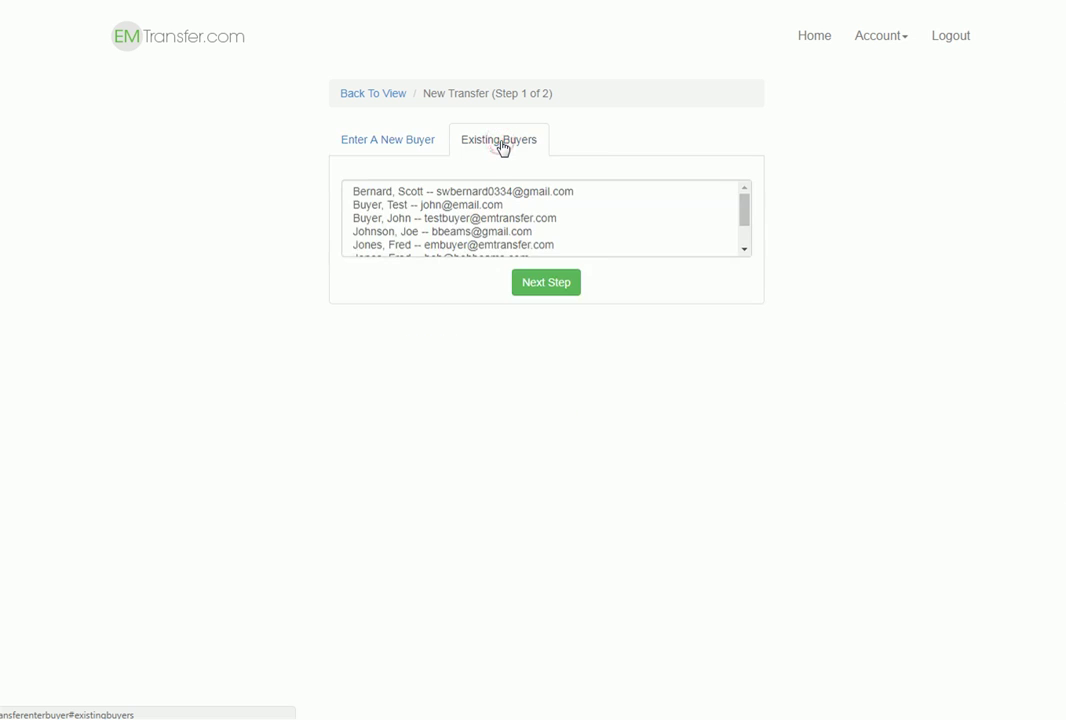
click(464, 232)
click(528, 283)
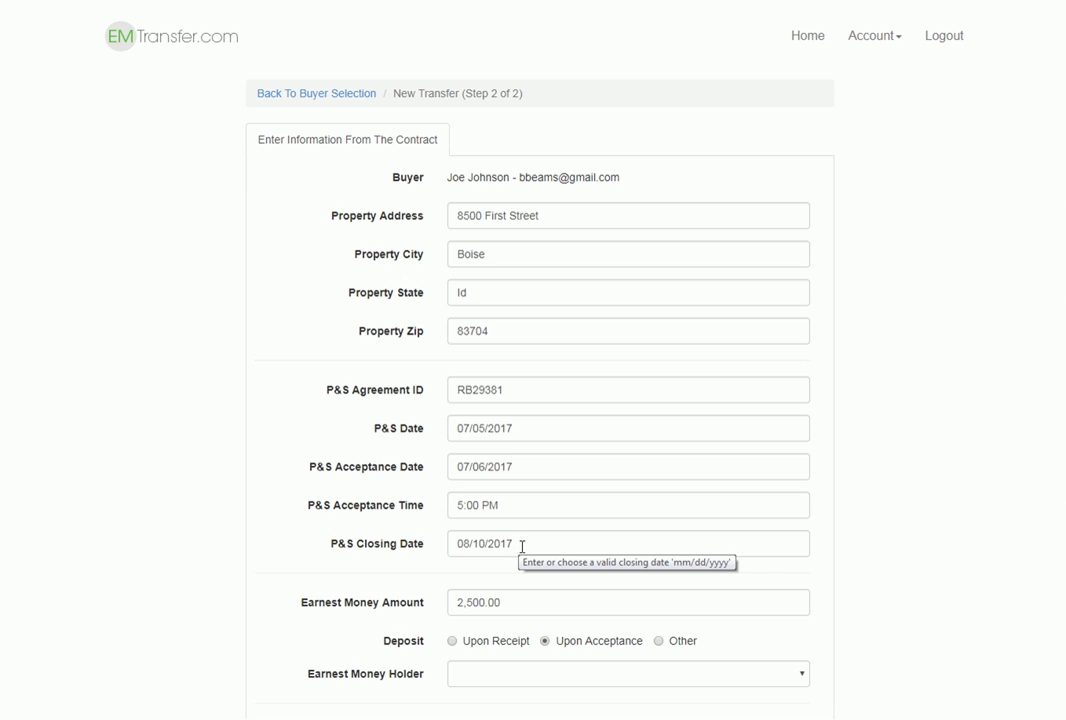
Step: Try Other deposit timing with the short sell approval description, then revert to Upon Acceptance
scroll(669, 573, down, 1)
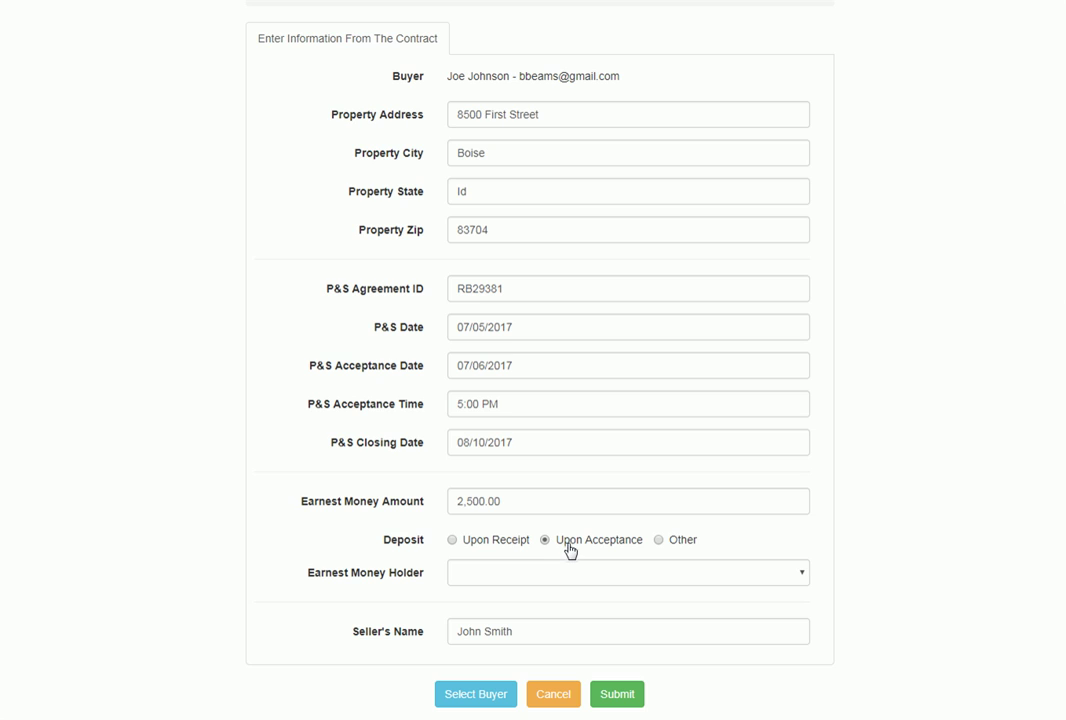
click(659, 541)
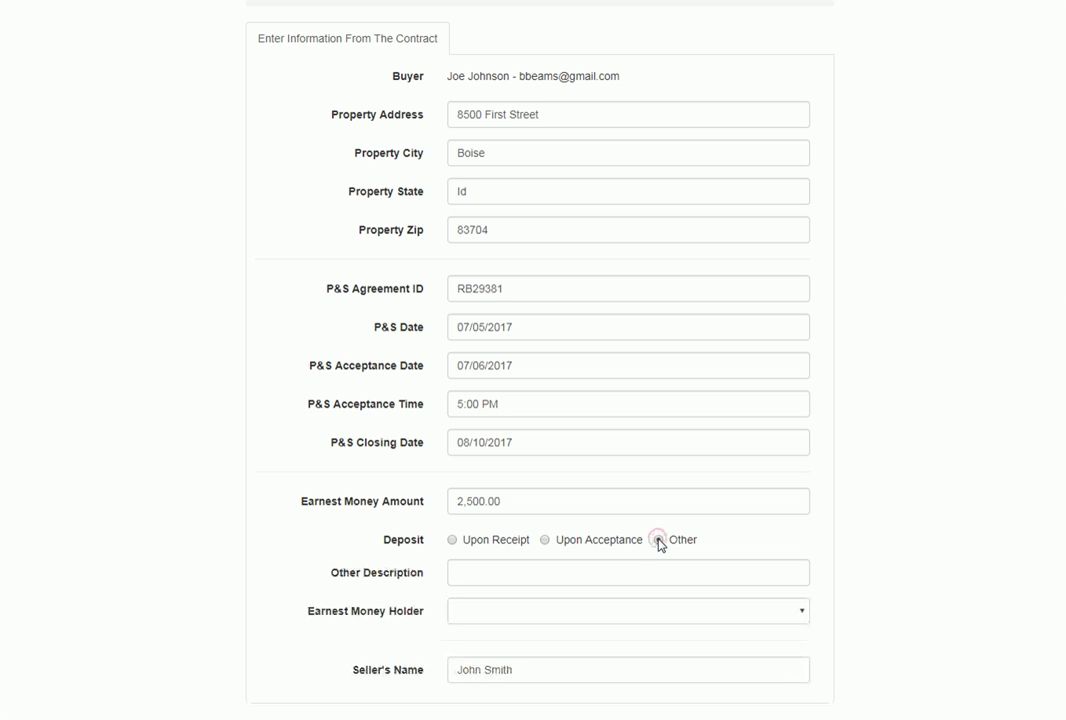
click(555, 573)
click(555, 573)
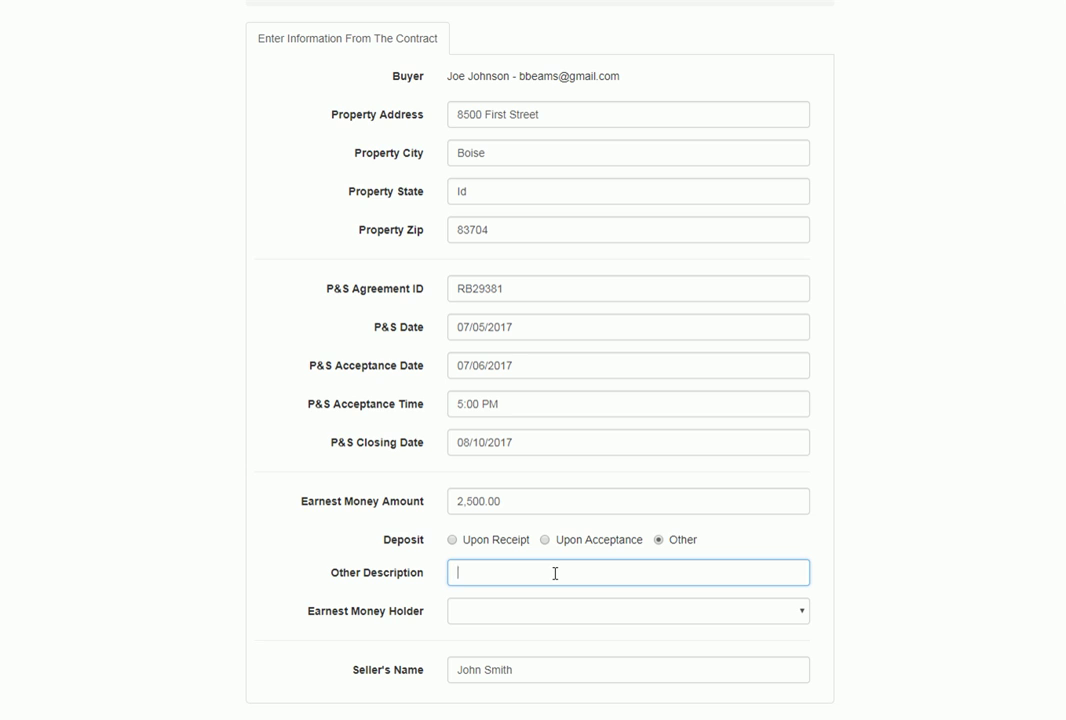
text(short sell approval)
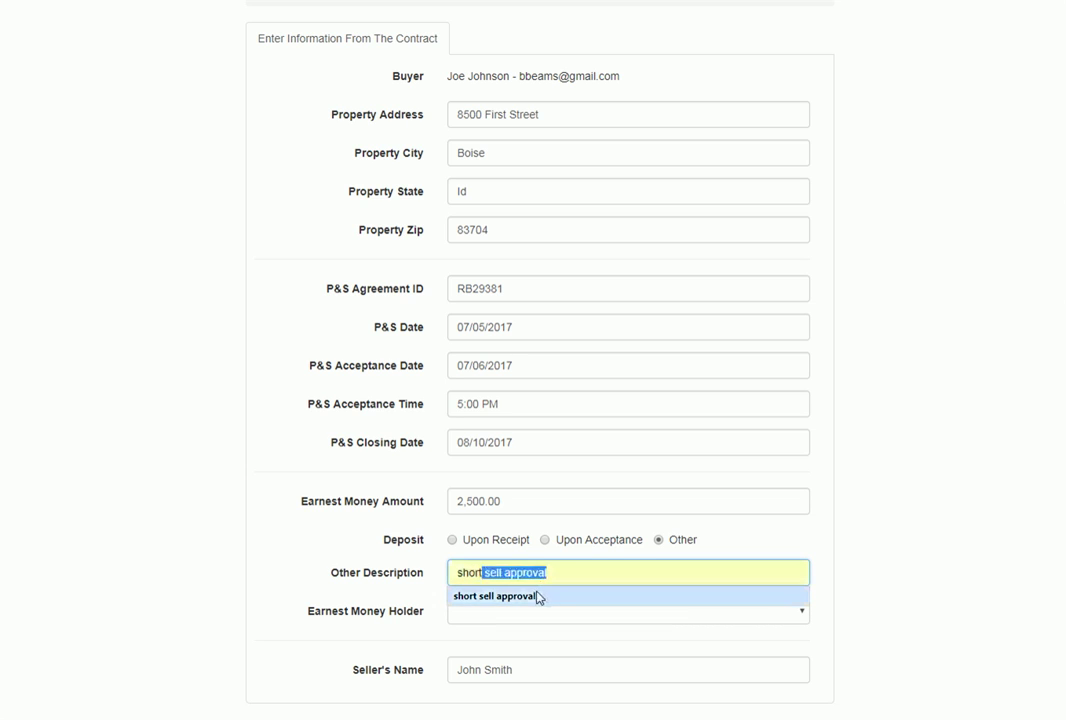
click(538, 596)
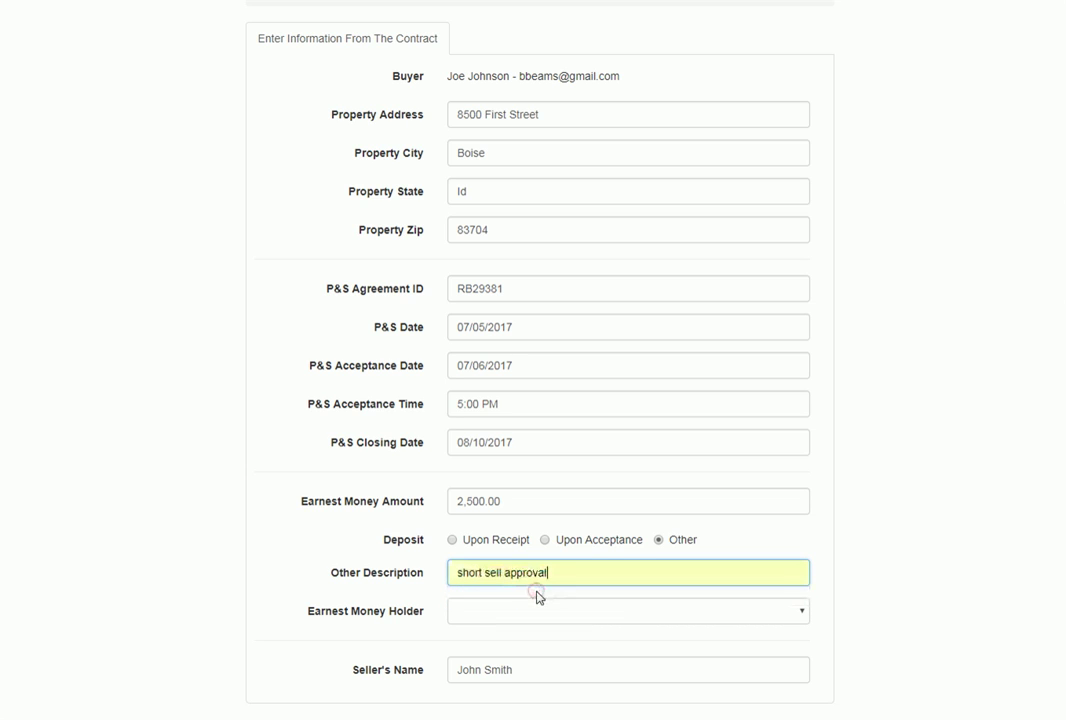
click(546, 541)
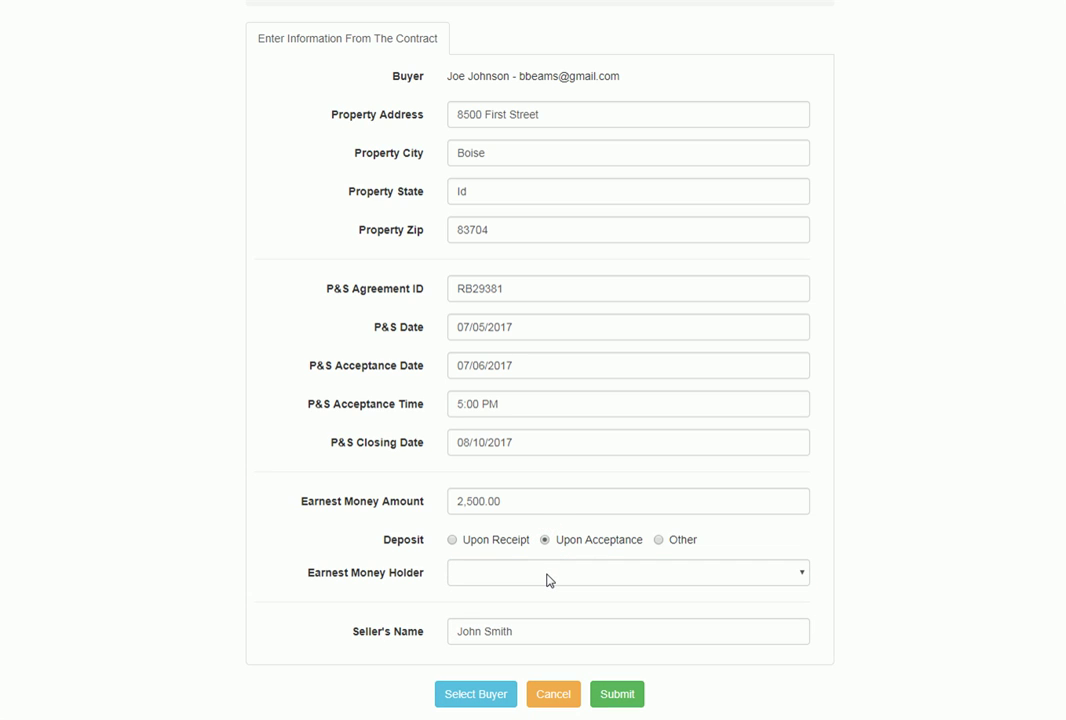
Step: Set Your Title Company, Closing Team 1, as earnest money holder and submit the transfer
click(548, 580)
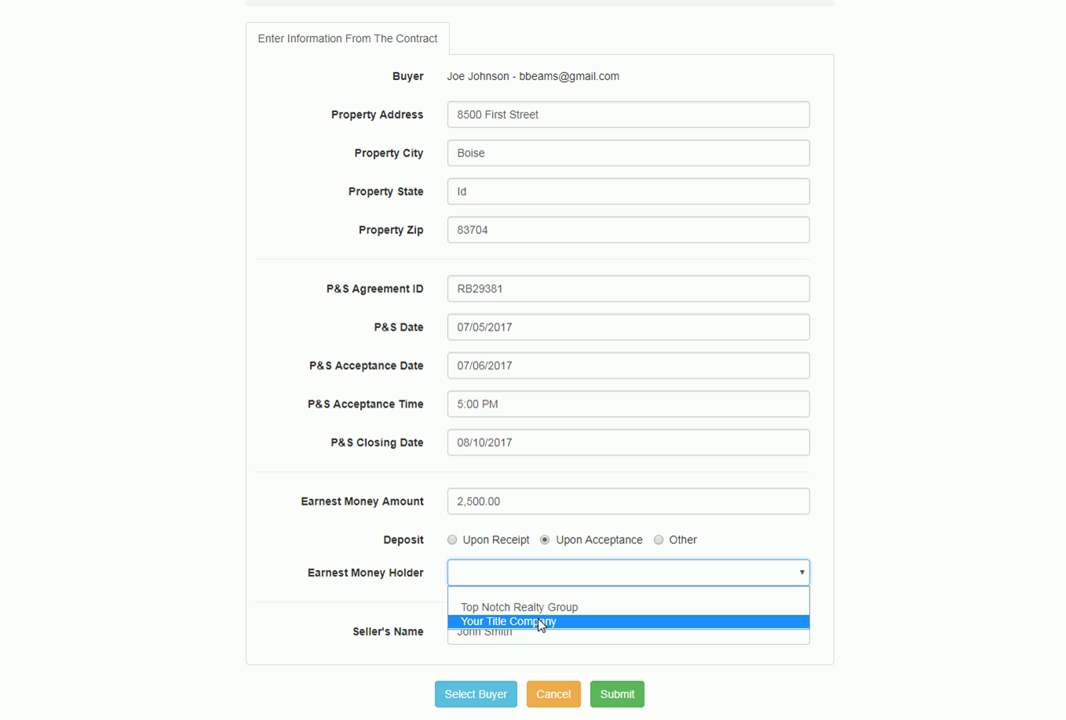
click(541, 622)
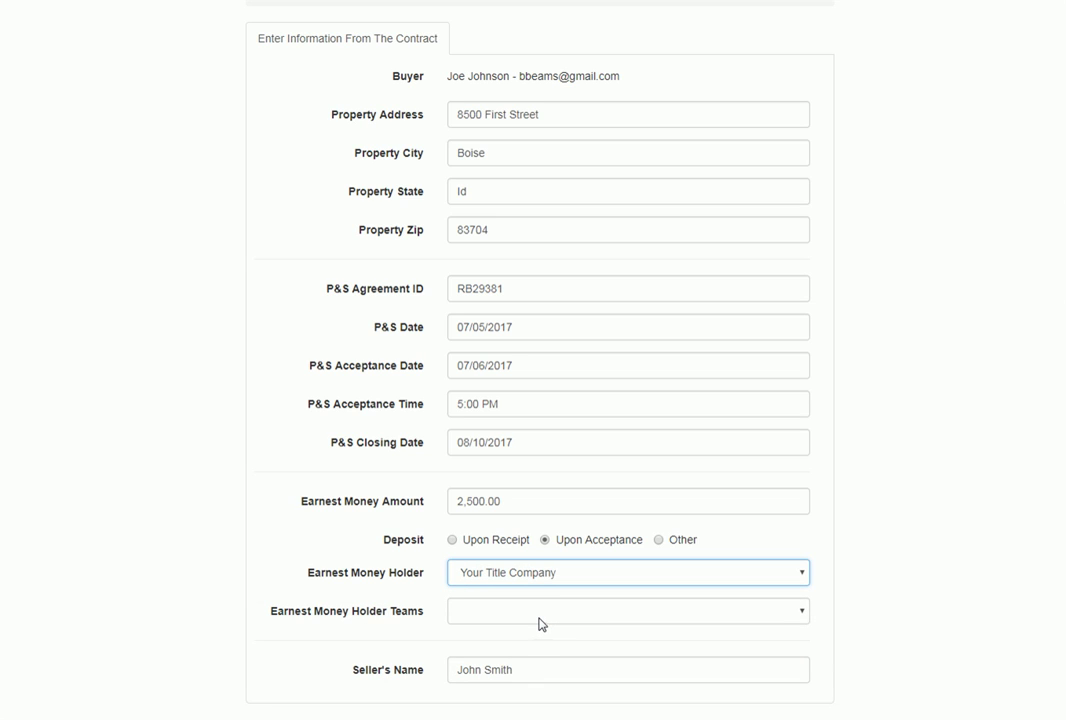
click(540, 619)
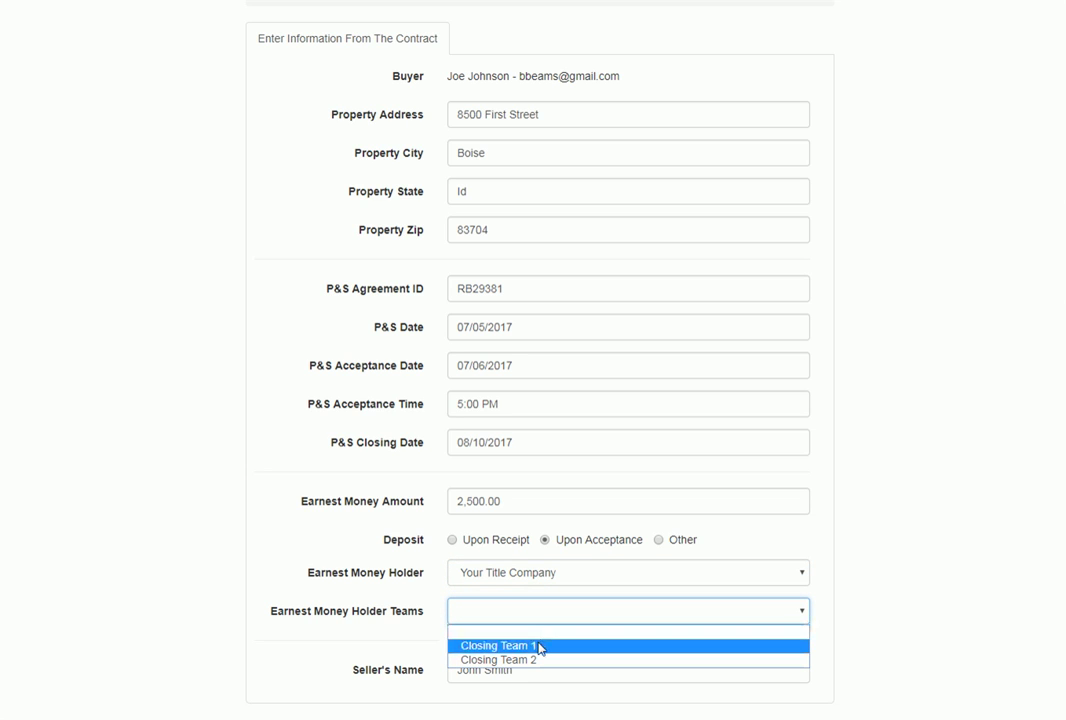
click(540, 646)
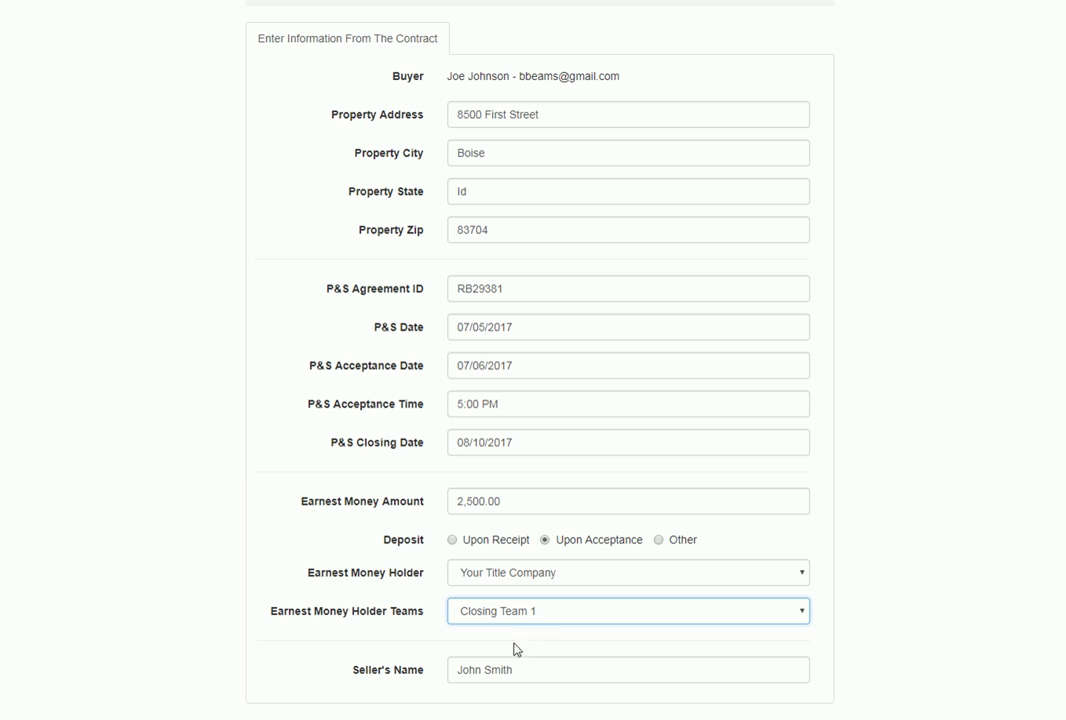
scroll(512, 644, down, 1)
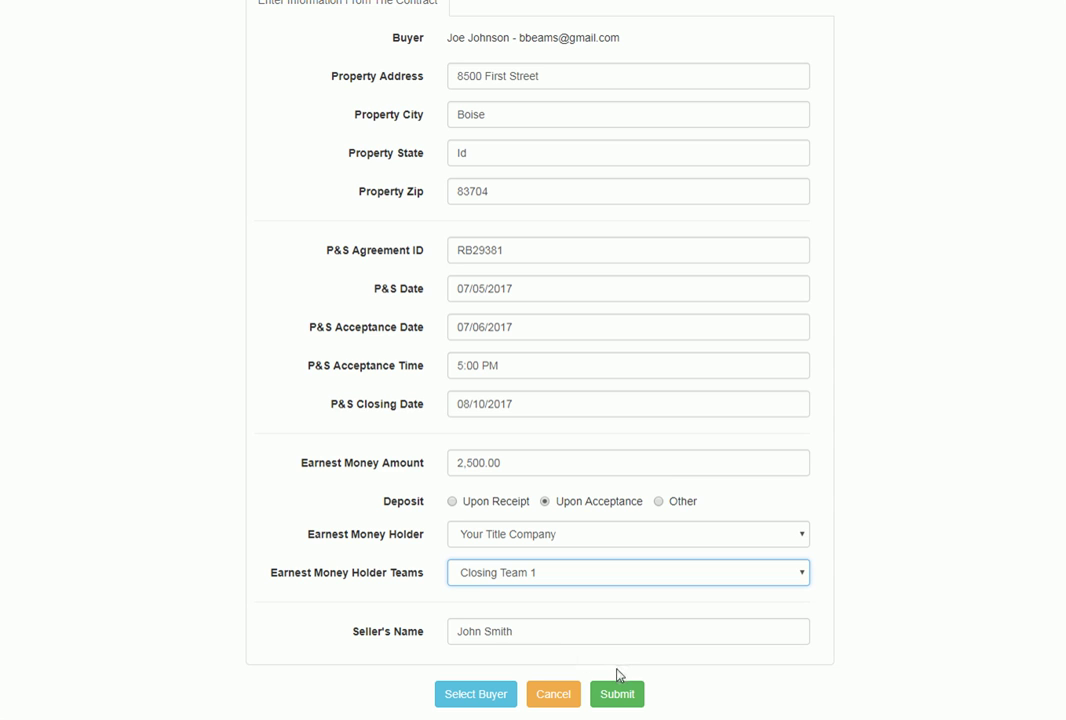
click(618, 694)
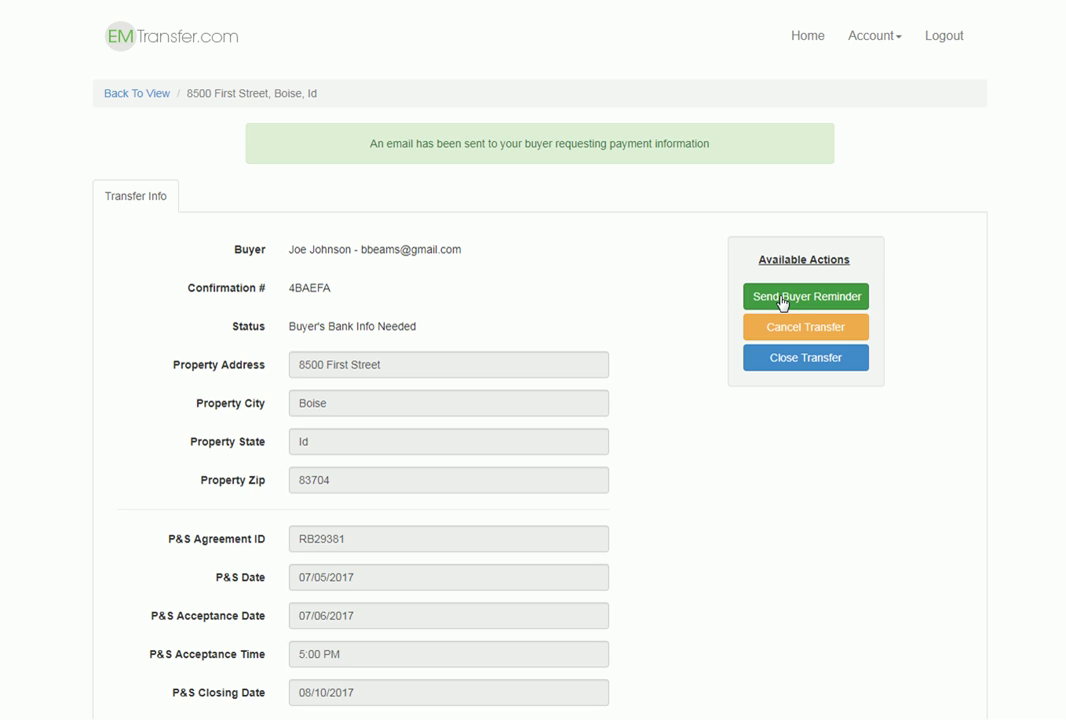
click(785, 360)
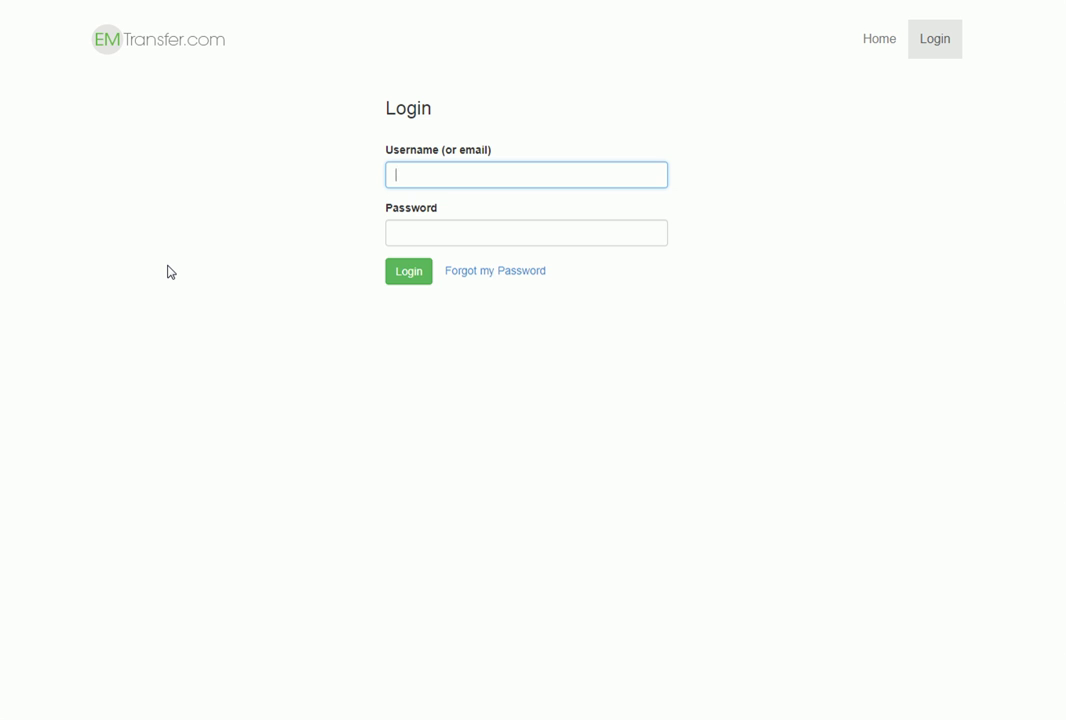
Step: Log in to EM Transfer with the buyer account's username and password
text(buyer)
key(Tab)
text(1234)
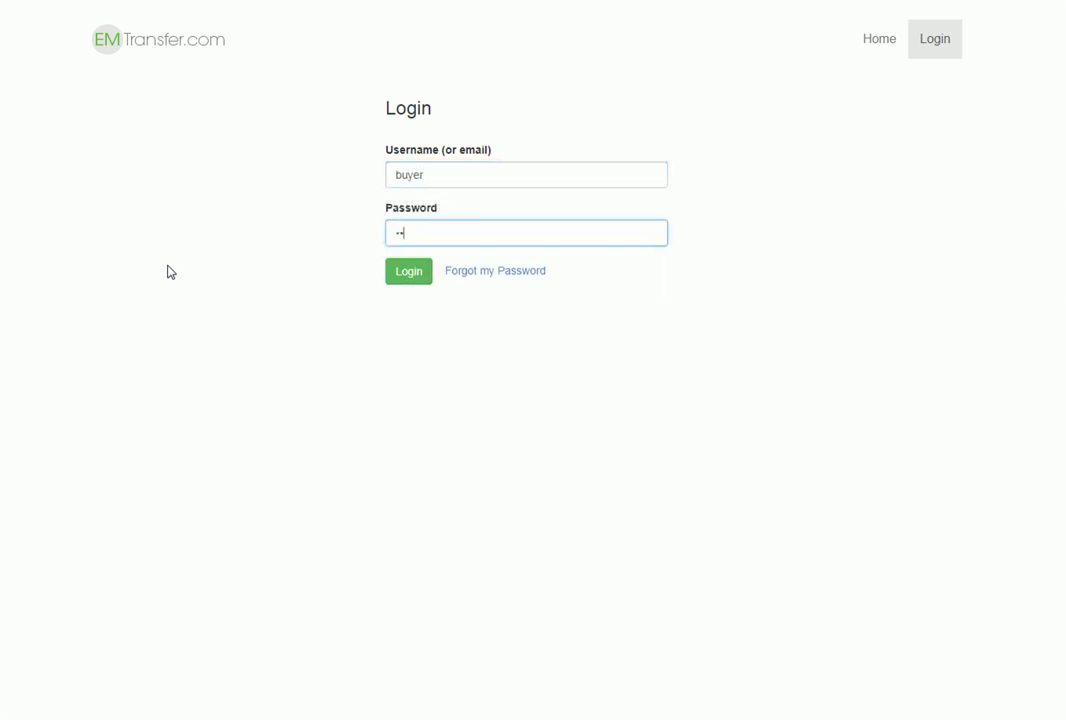
text(56)
key(Return)
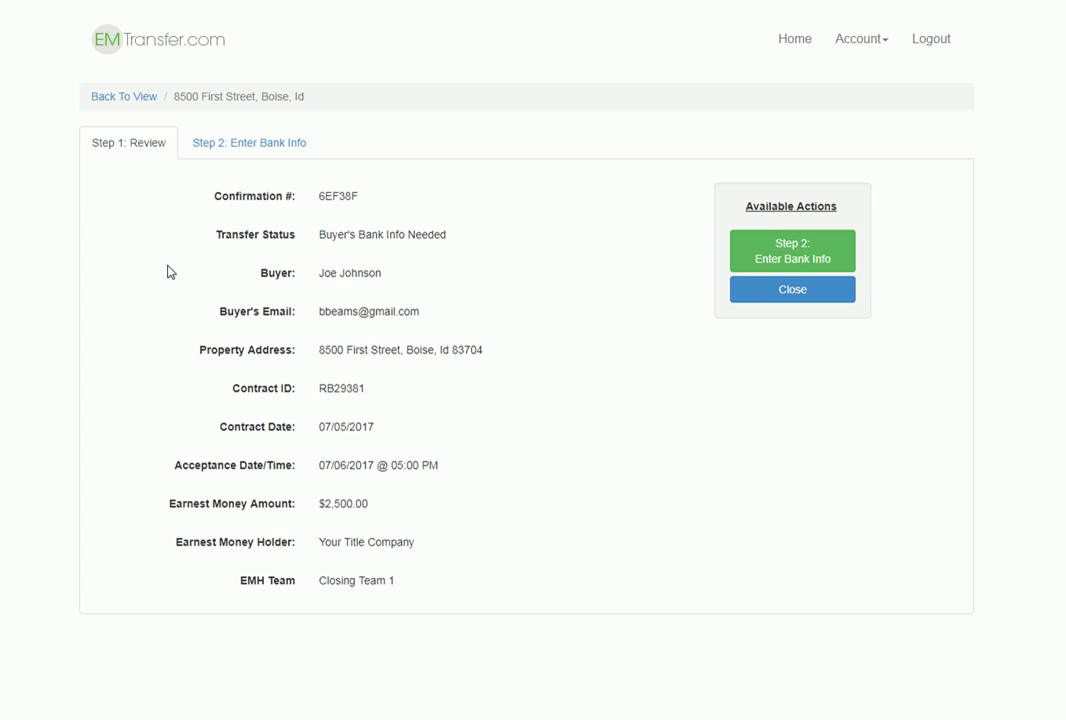
Step: Check the address, $2,500.00 deposit and Your Title Company holder, then proceed to Enter Bank Info
drag(315, 350, 480, 351)
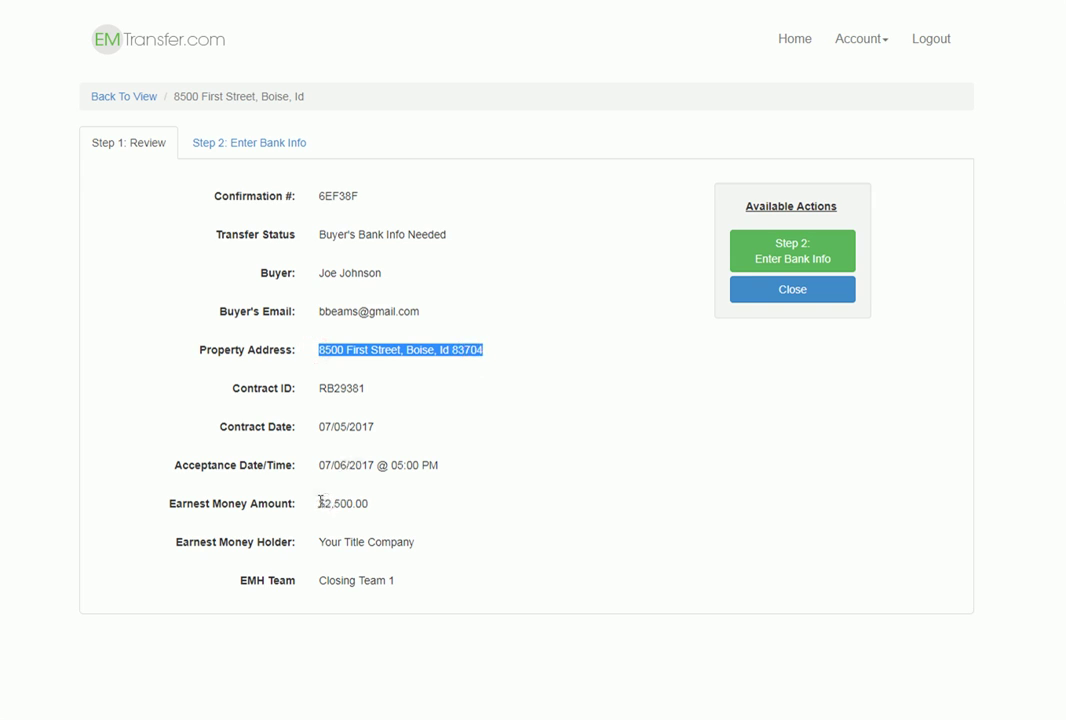
drag(318, 503, 373, 499)
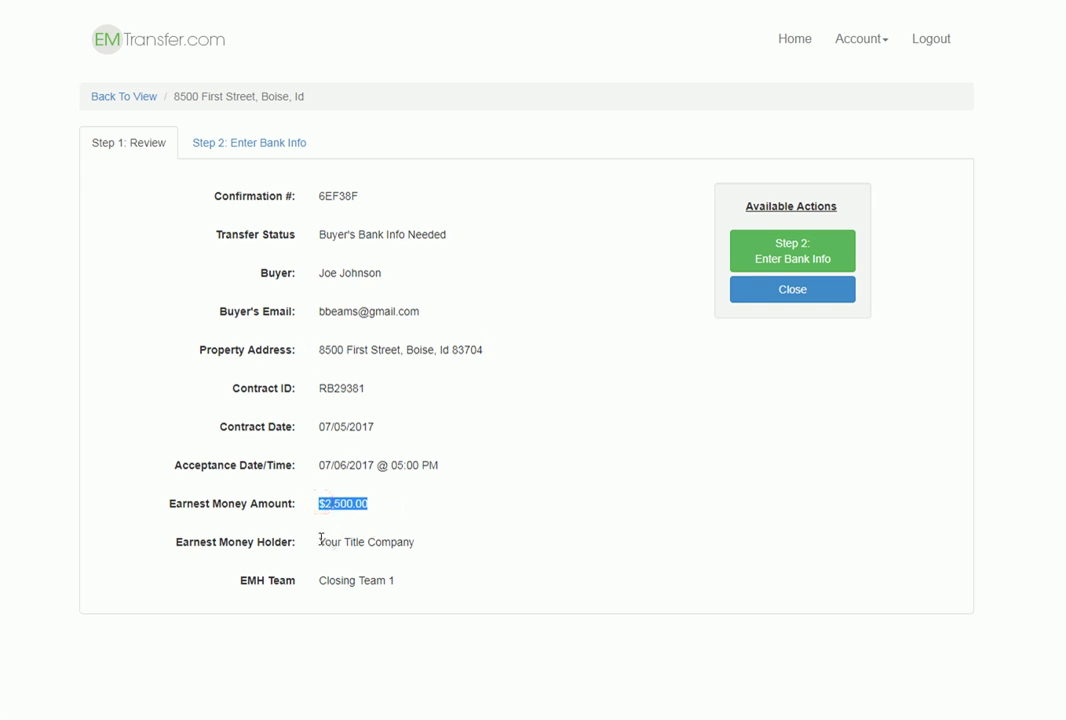
drag(320, 541, 421, 540)
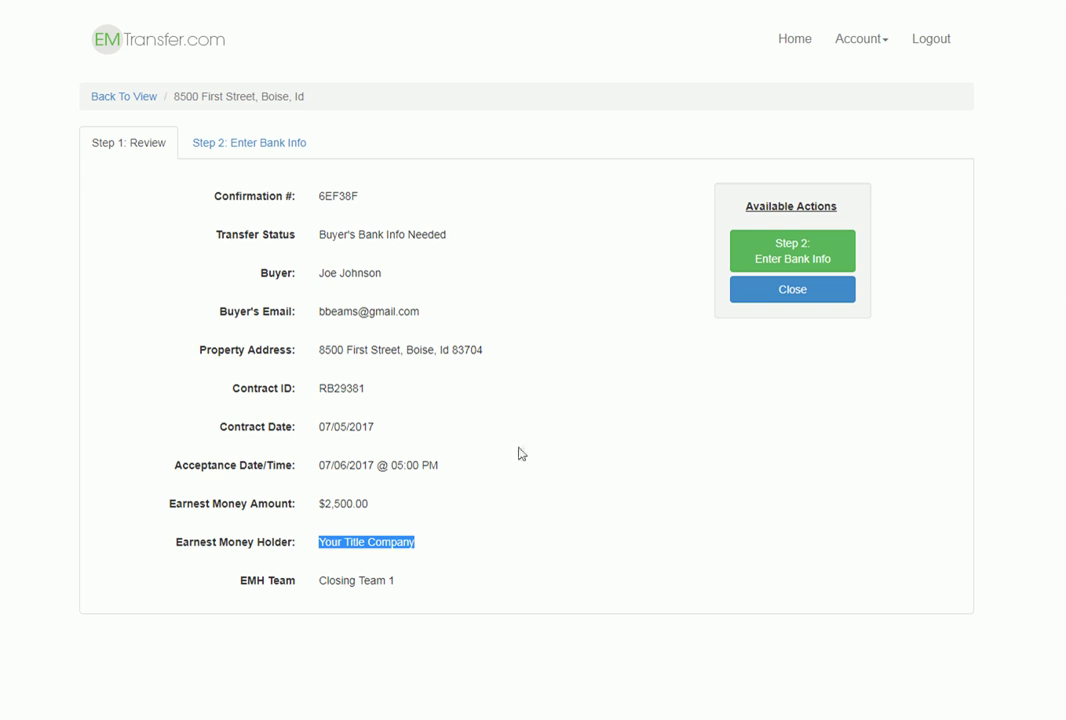
click(781, 259)
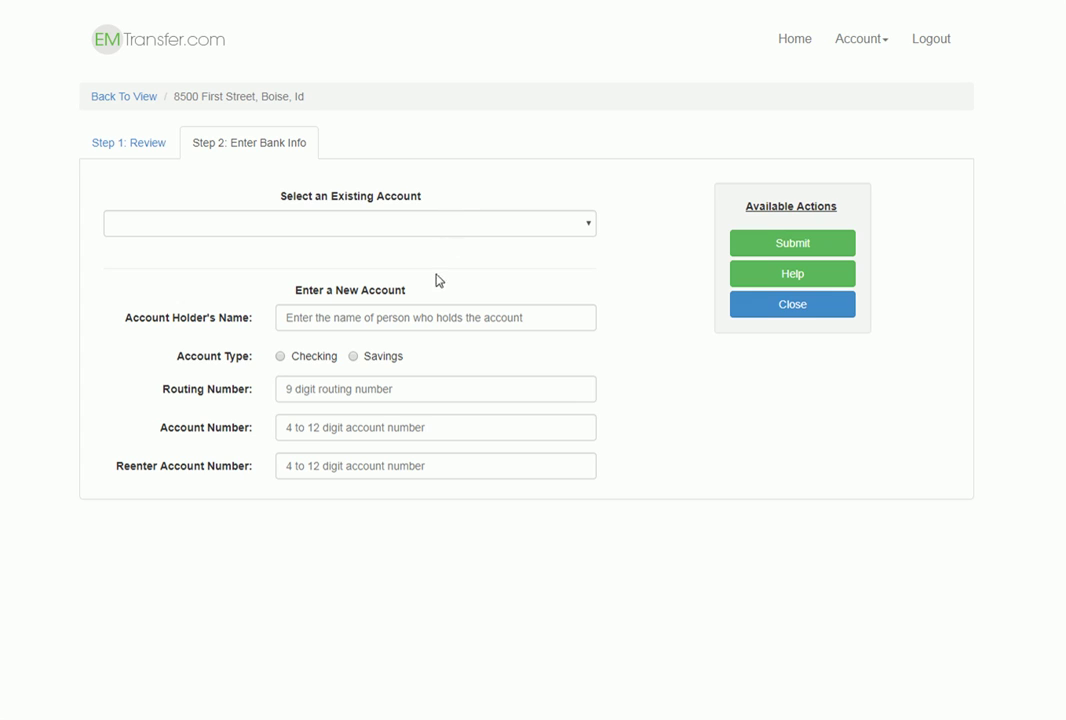
Step: Choose the buyer's saved bank account, view the sample check help, and submit it
click(535, 231)
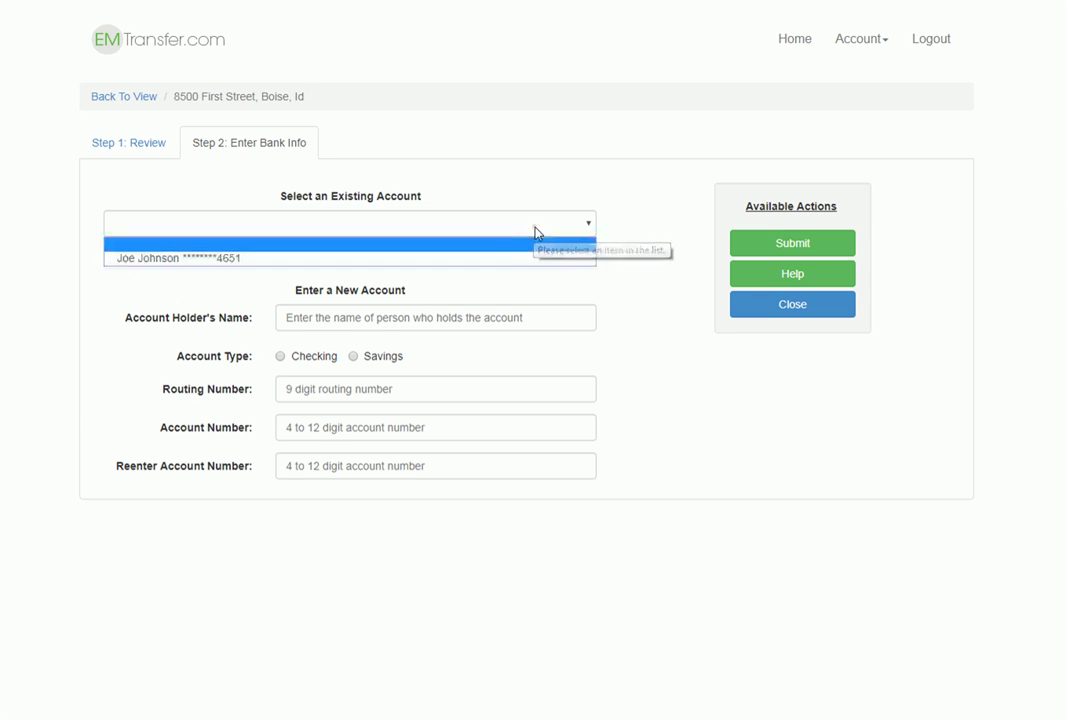
click(342, 258)
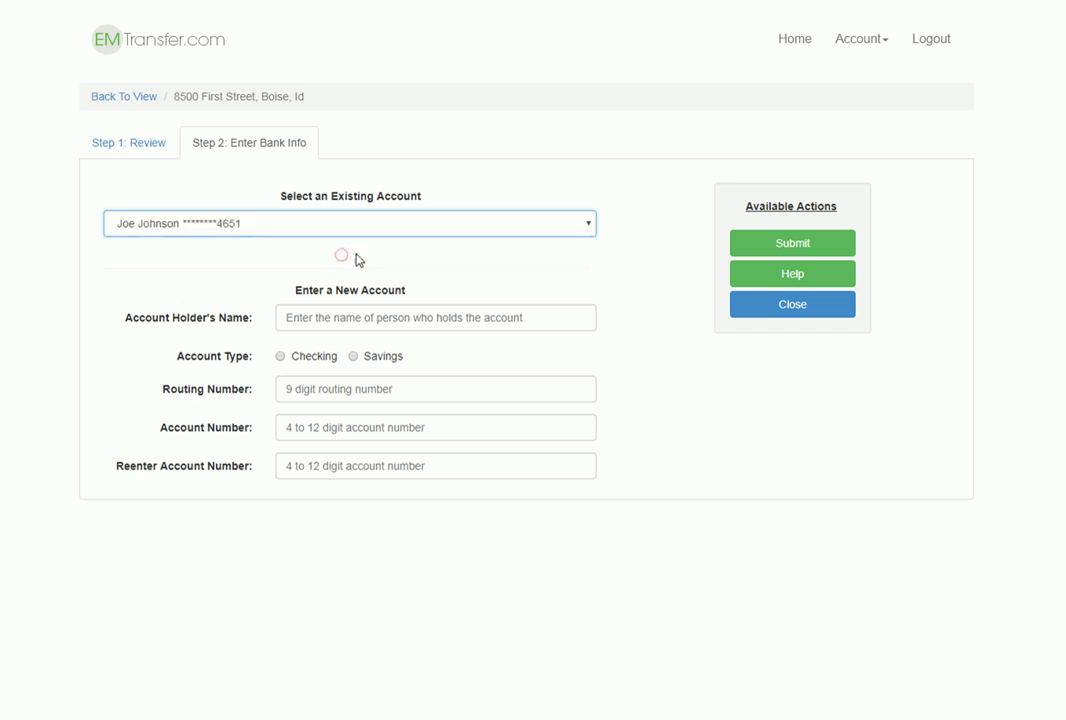
click(781, 276)
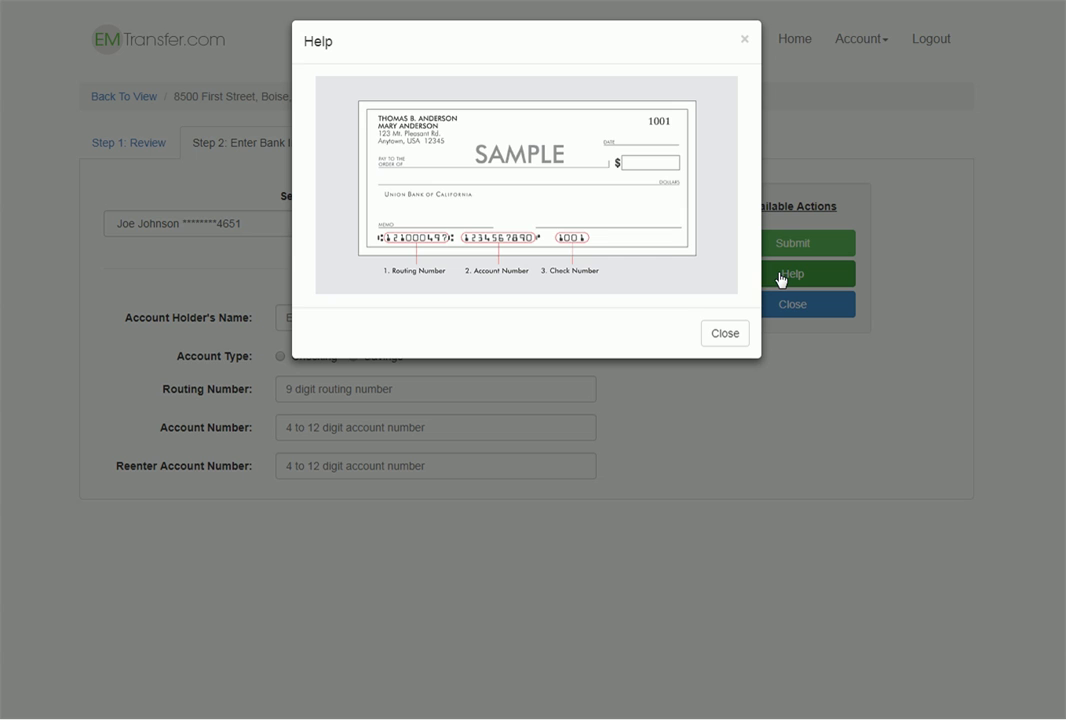
click(726, 333)
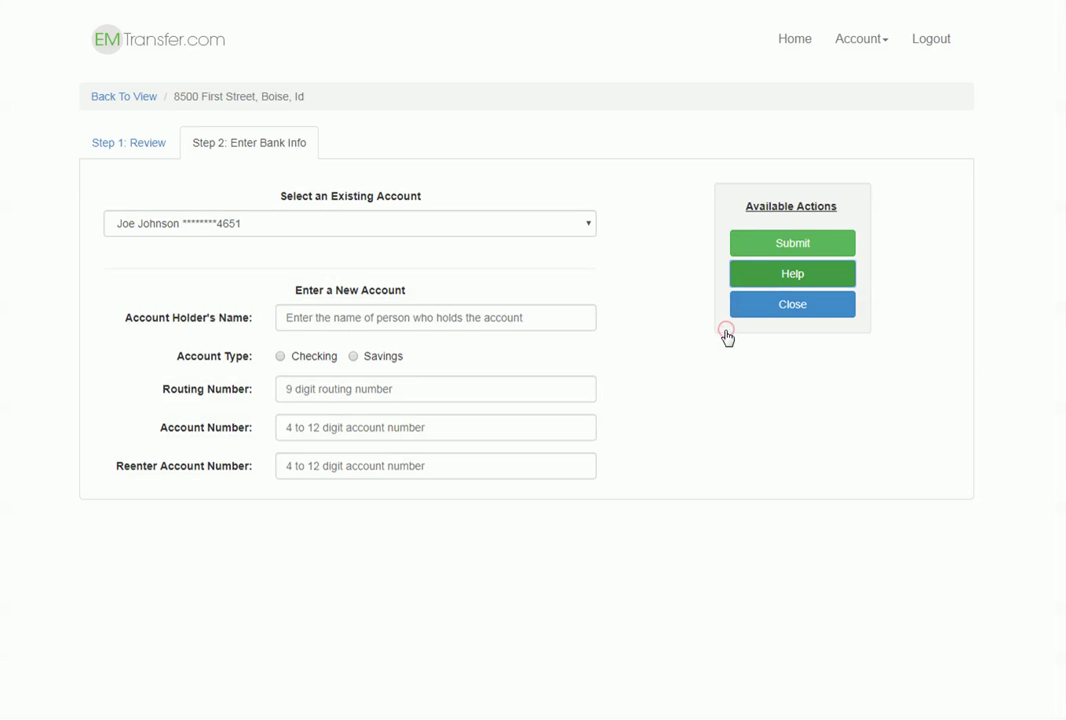
click(785, 247)
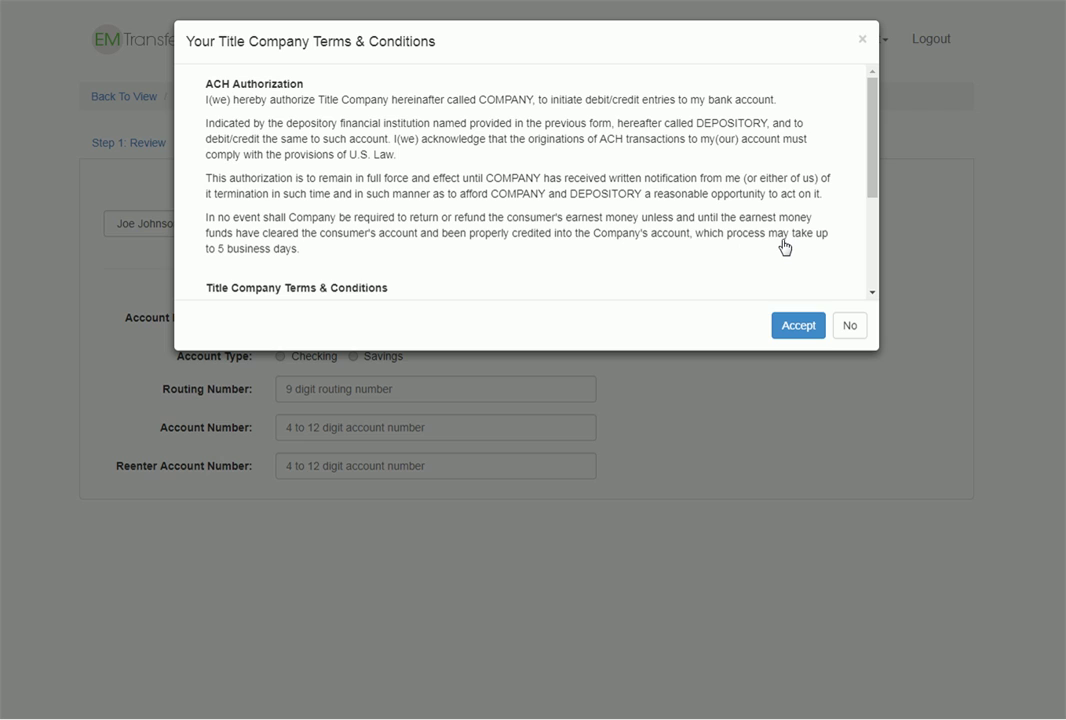
Step: Accept the title company's Terms & Conditions and ACH authorization
click(797, 326)
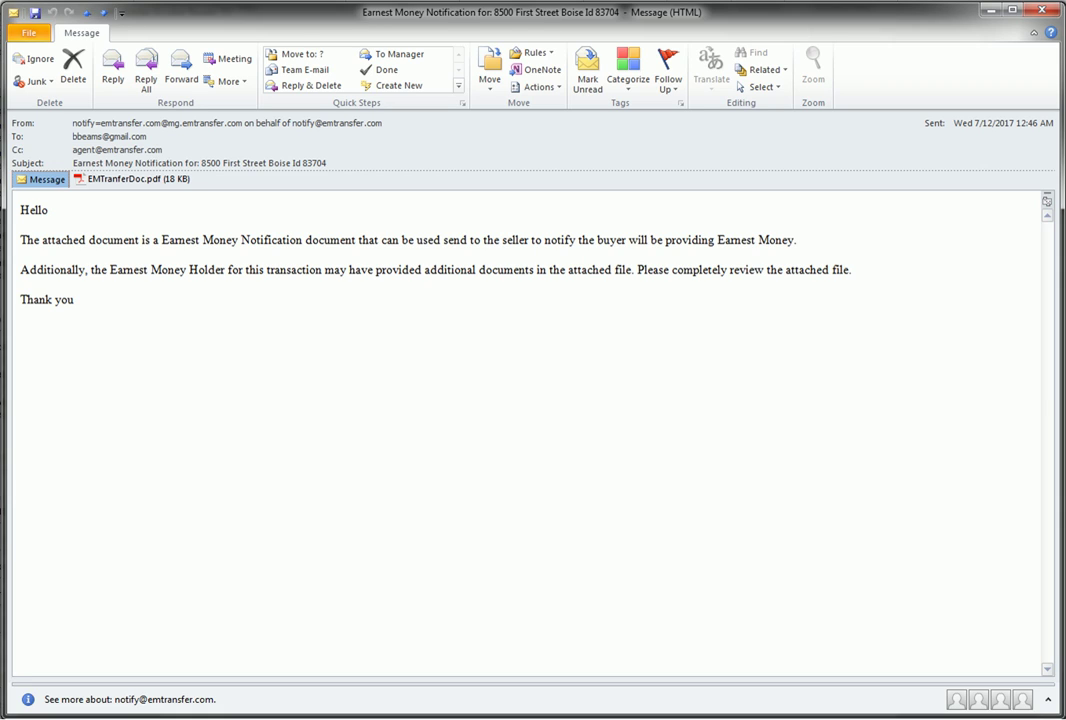
Step: Open the EMTranferDoc.pdf attachment from the notification e-mail
double_click(136, 182)
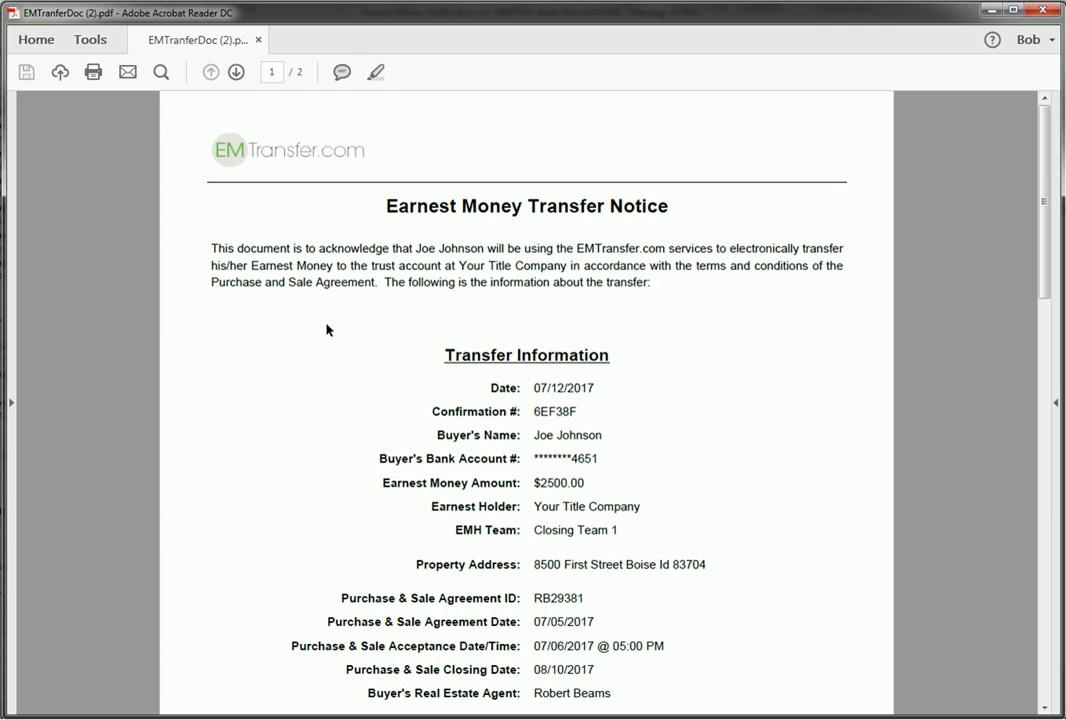
Step: Check the masked account number and Your Title Company holder, then scroll to page 2
drag(597, 456, 533, 483)
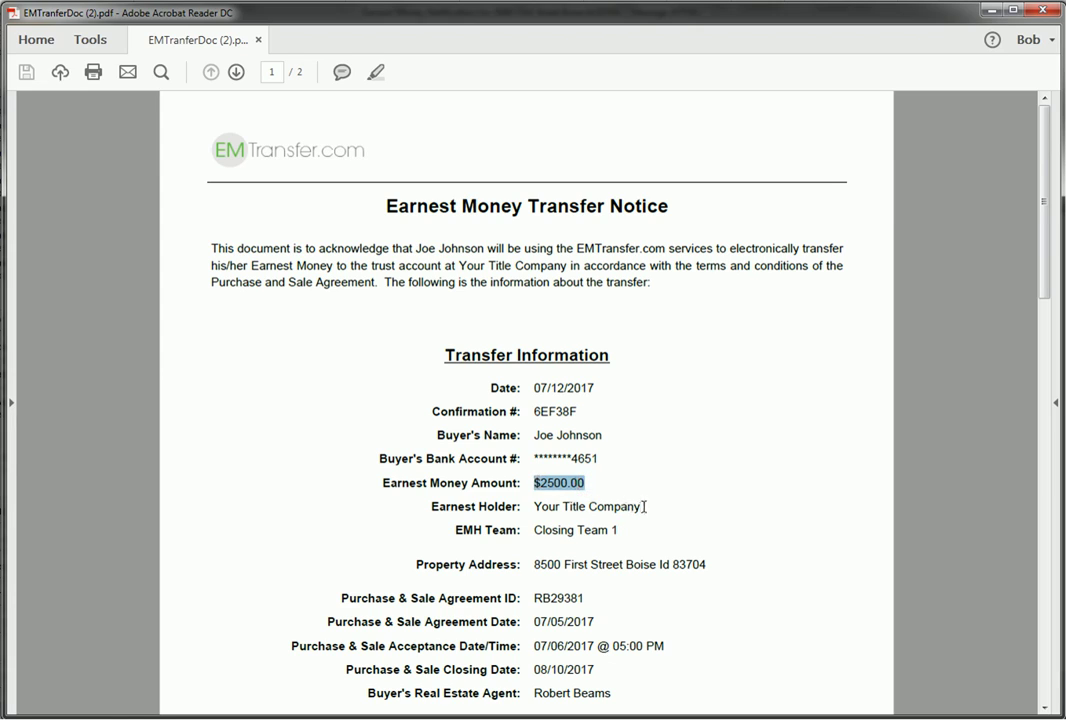
drag(641, 506, 534, 507)
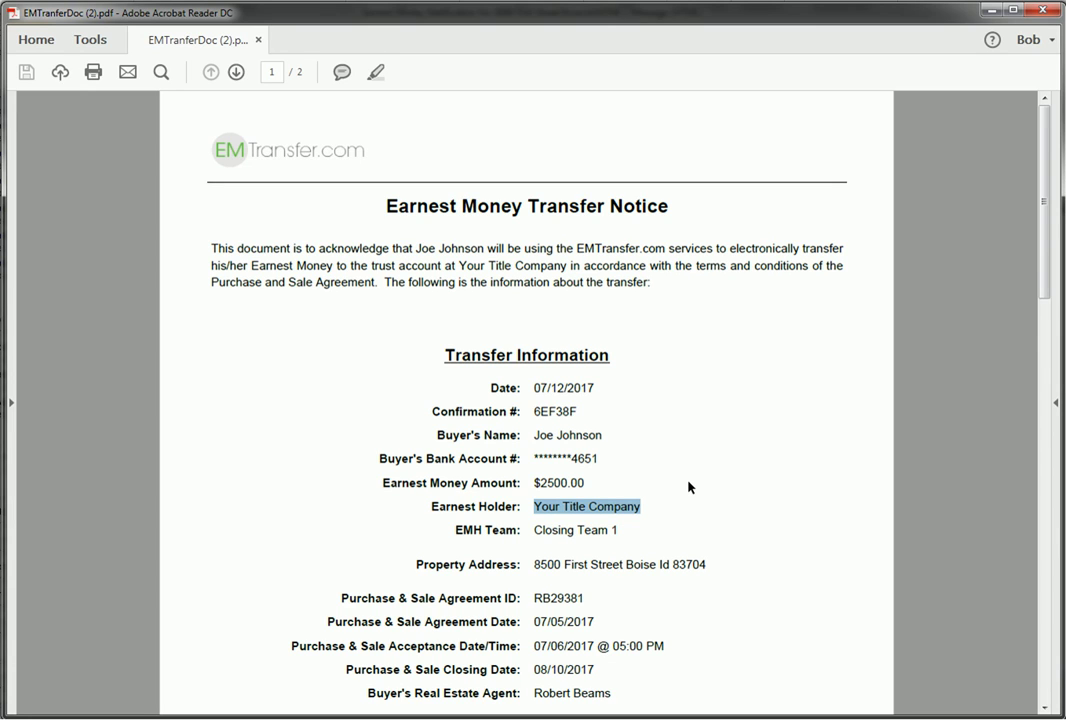
scroll(688, 487, down, 10)
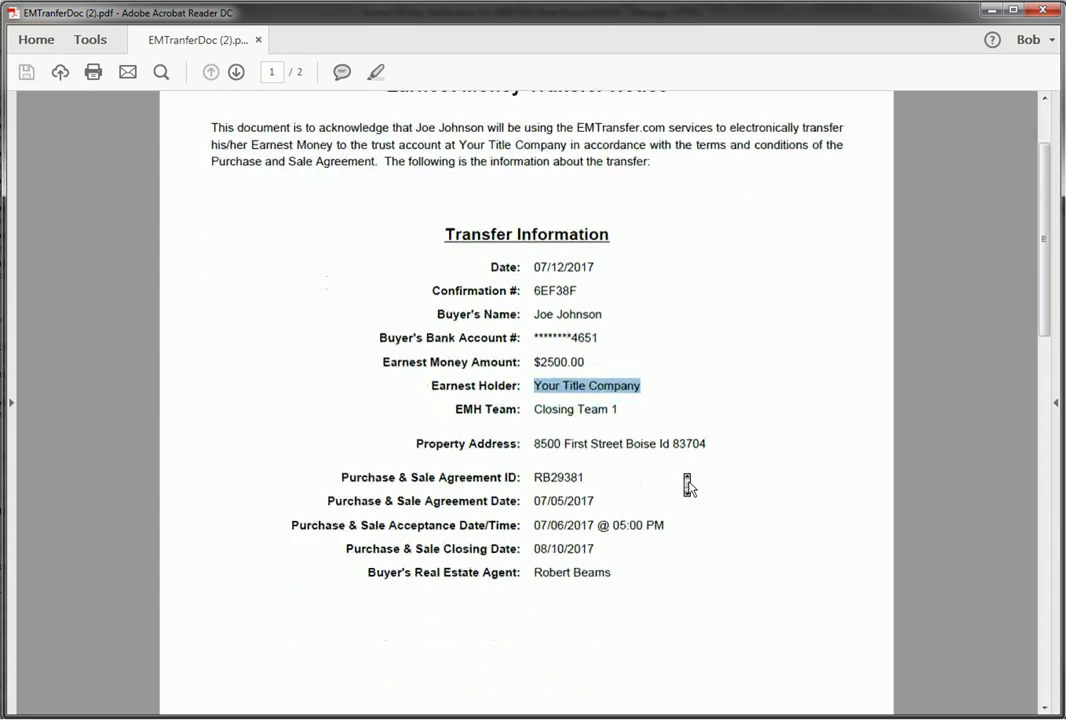
scroll(688, 487, down, 10)
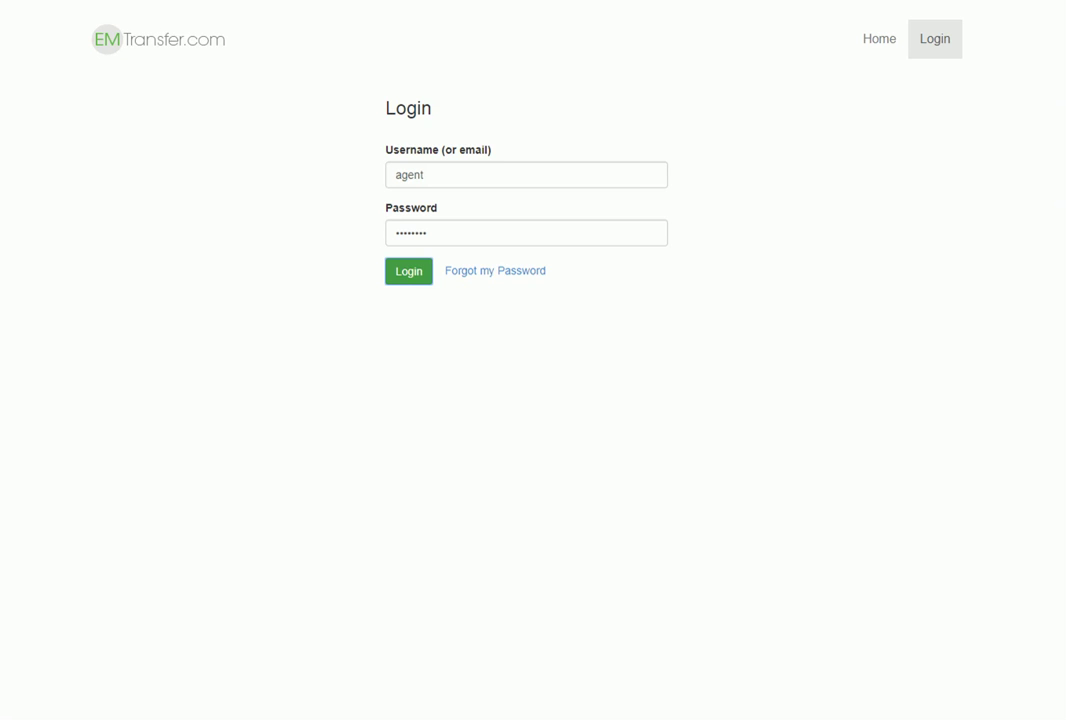
click(409, 271)
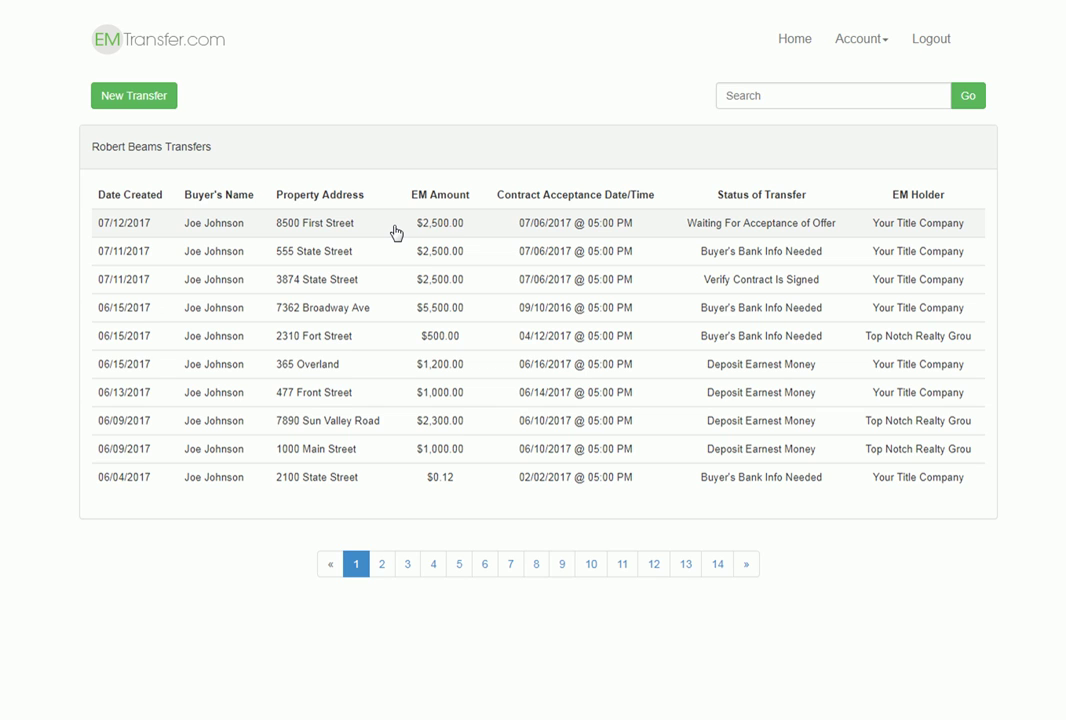
click(396, 233)
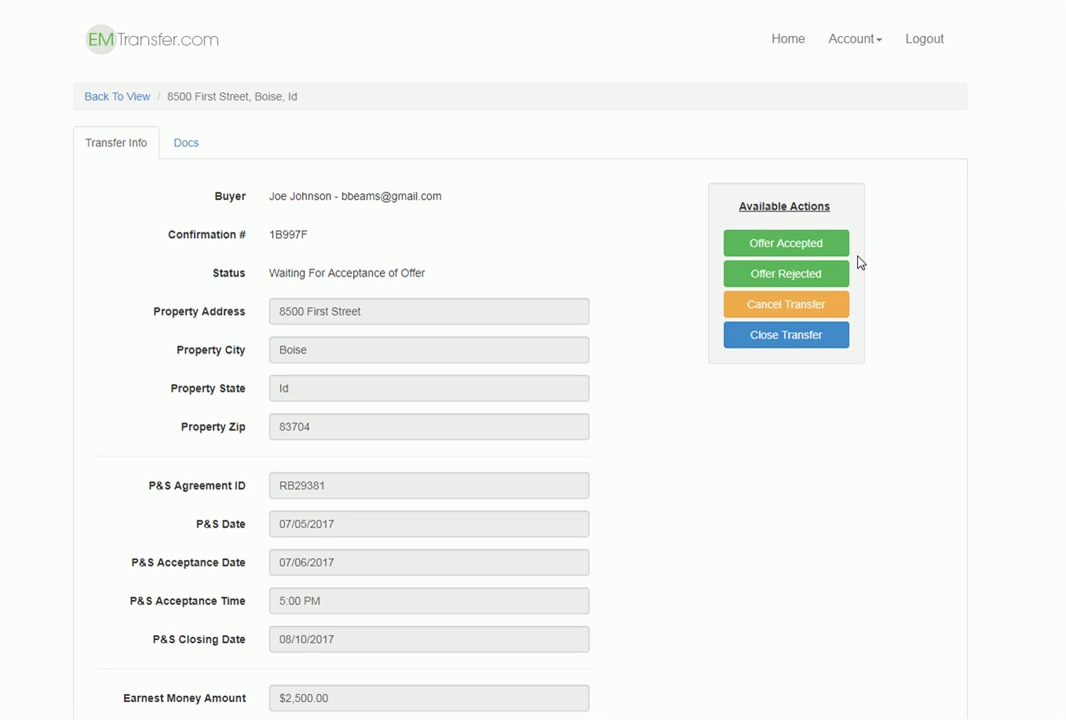
click(800, 247)
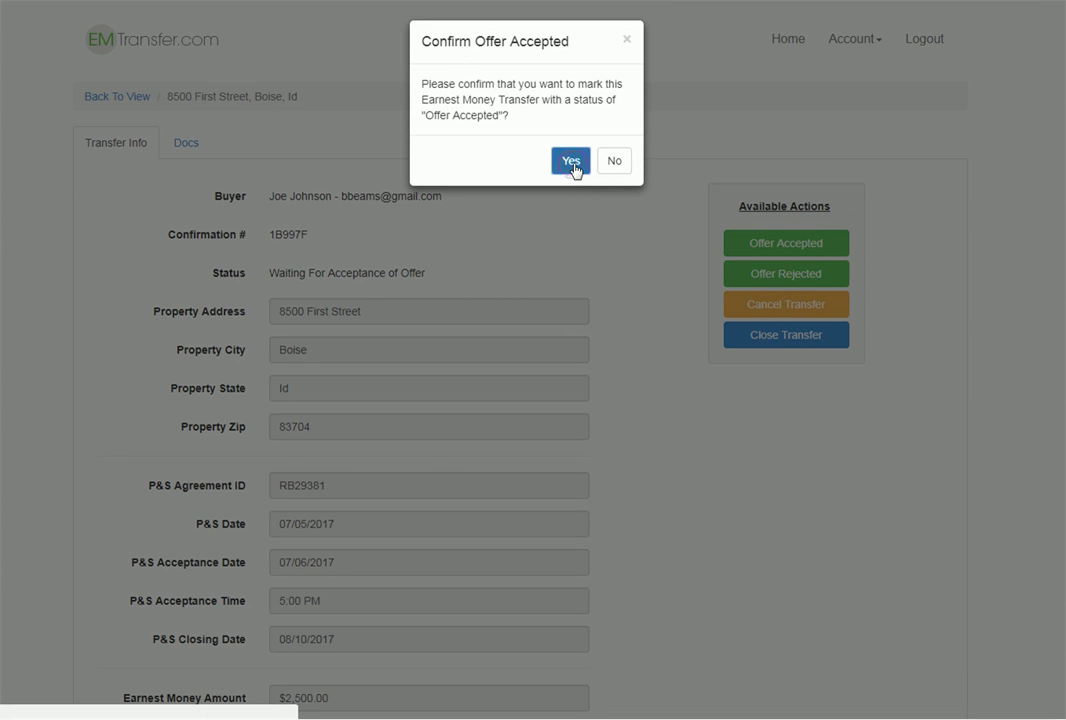
click(571, 161)
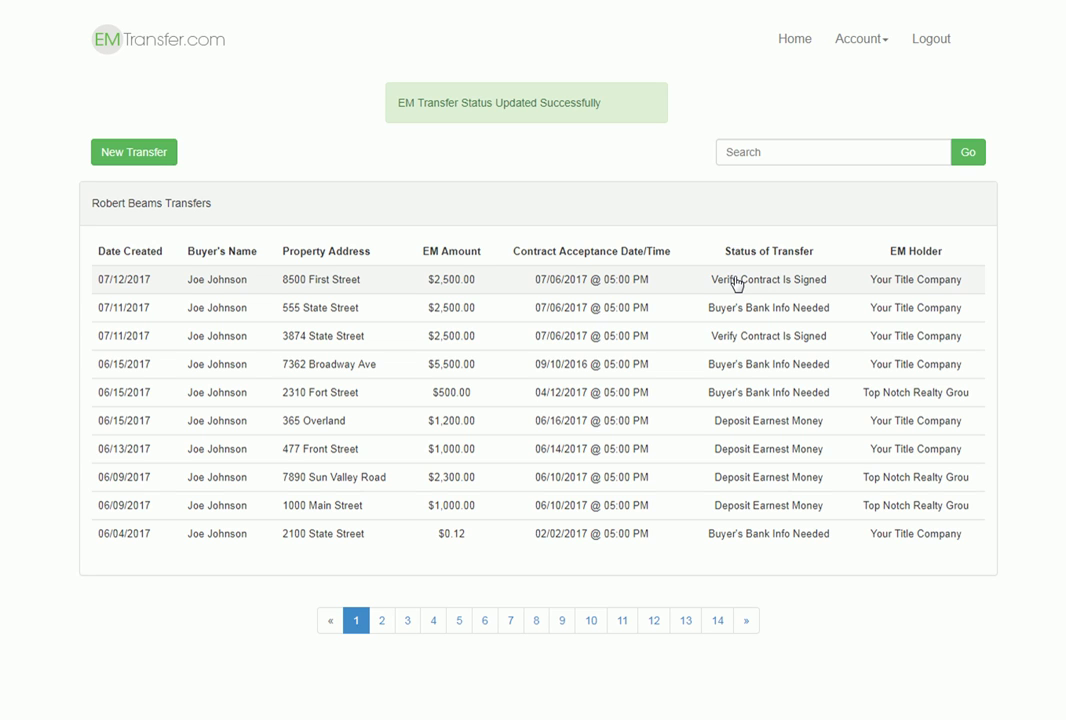
click(736, 282)
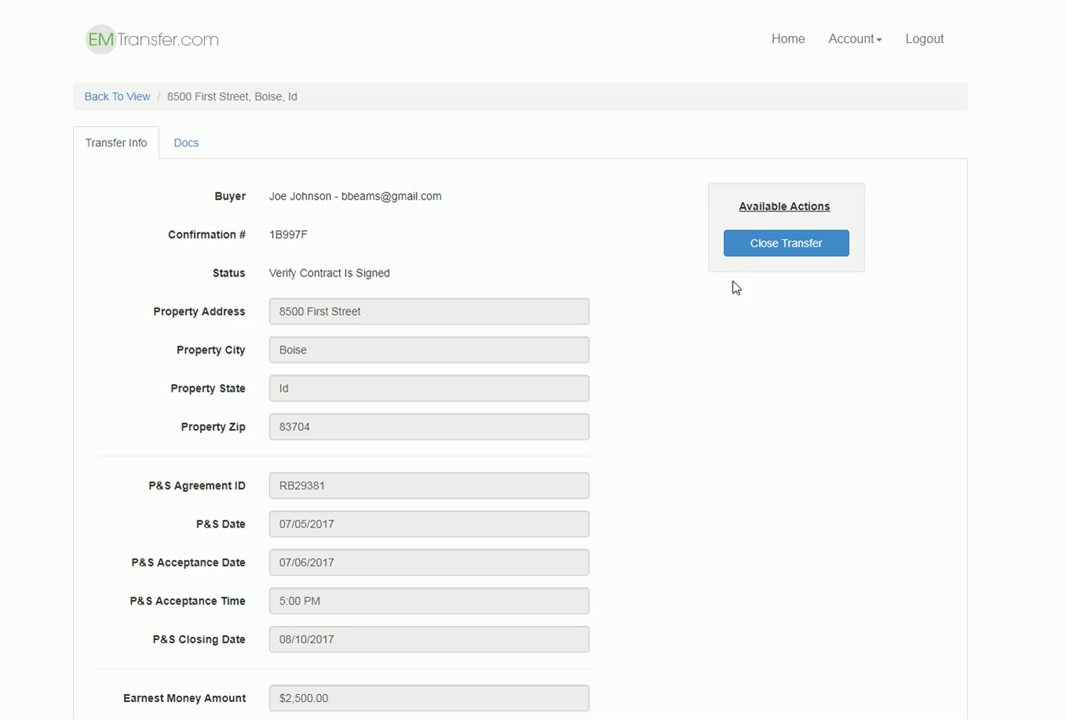